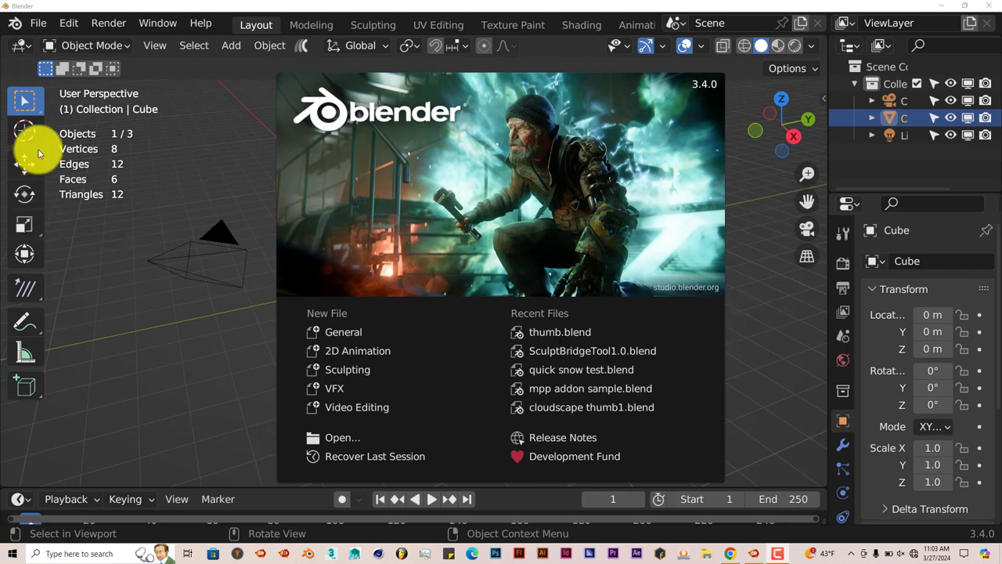
# - In Preferences > Add-ons, cancel Install… and search 'neon' to confirm Neon Text Addon is ticked
pyautogui.click(71, 24)
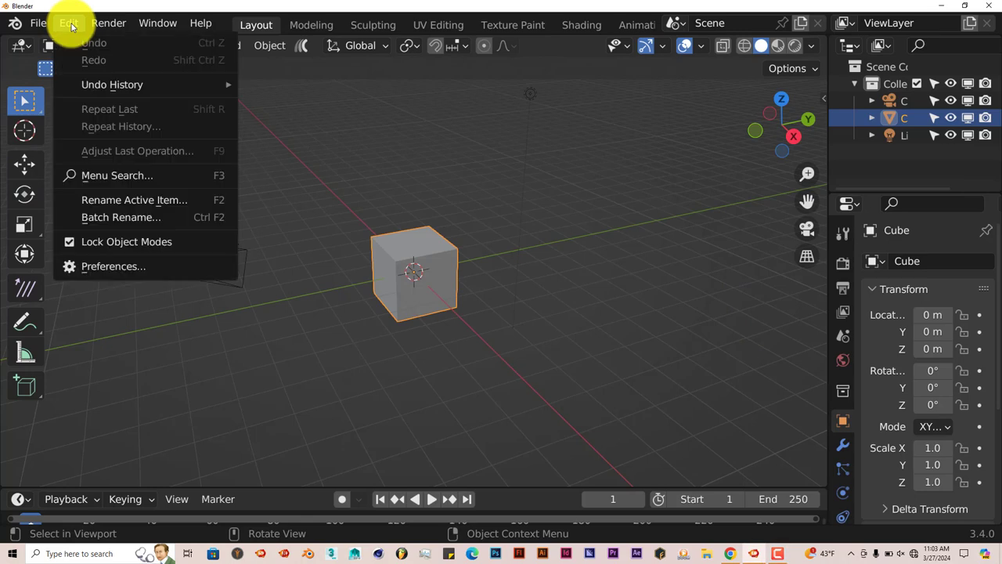
pyautogui.click(120, 266)
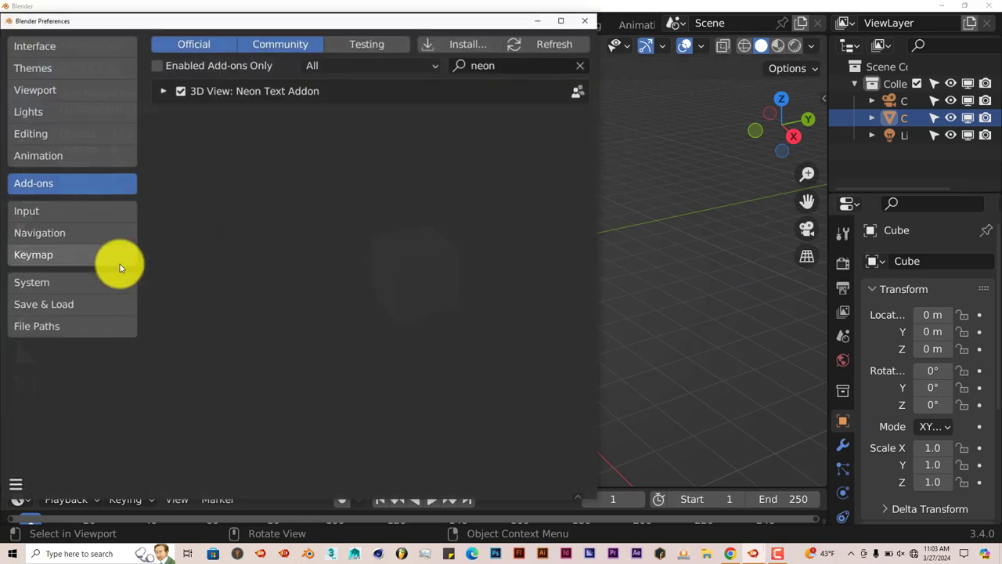
pyautogui.click(581, 71)
pyautogui.click(465, 44)
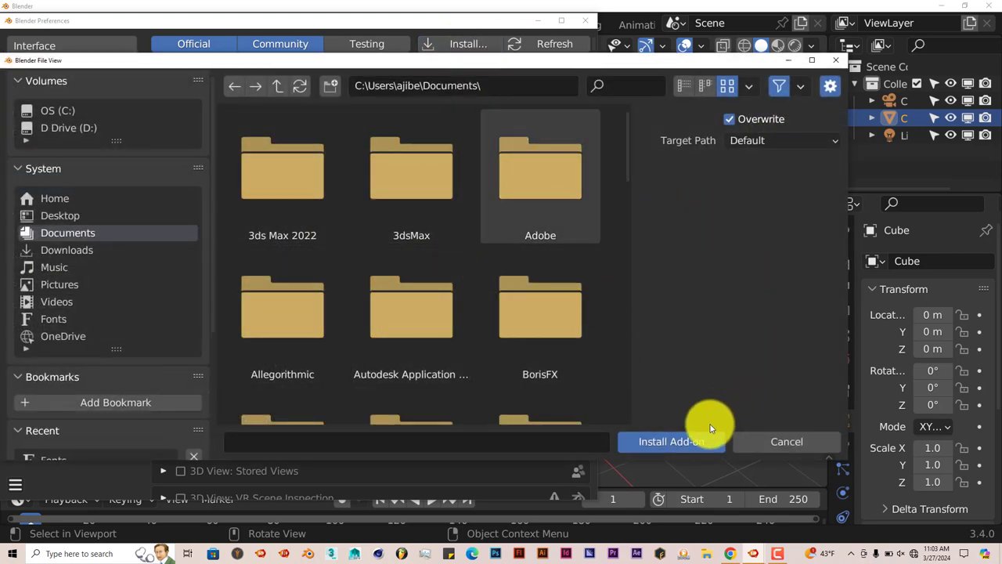
pyautogui.click(835, 60)
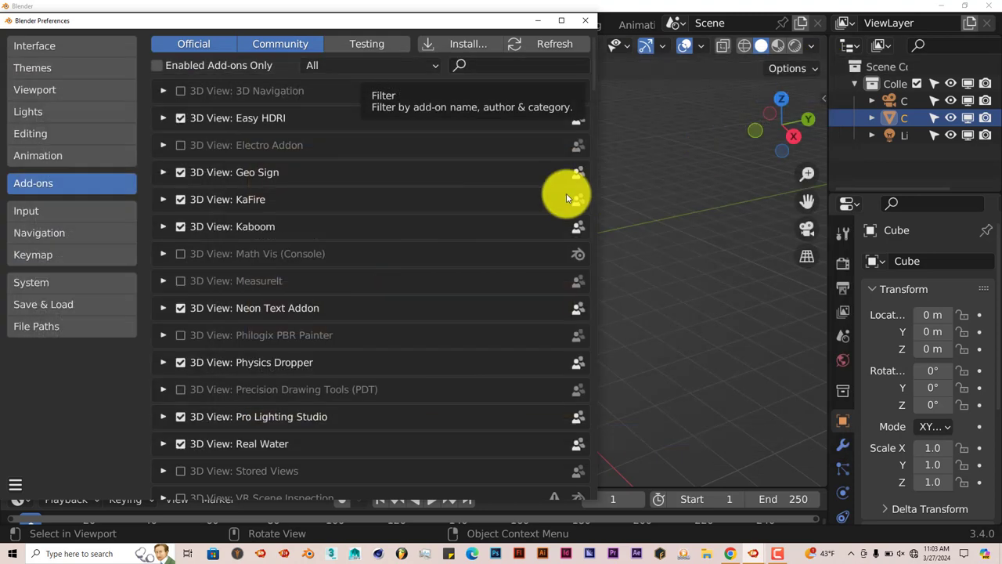
pyautogui.click(530, 70)
pyautogui.write('neon')
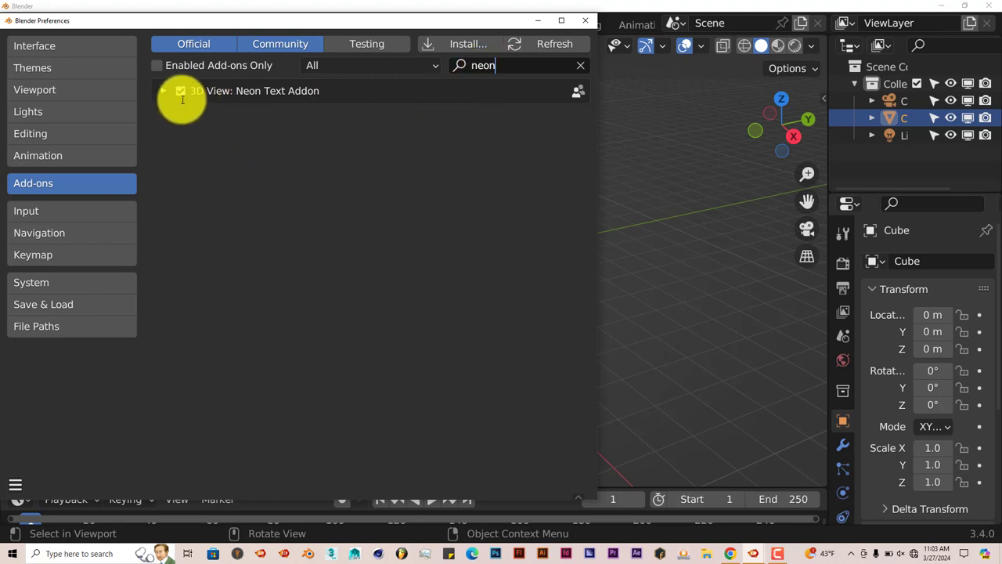
pyautogui.click(585, 21)
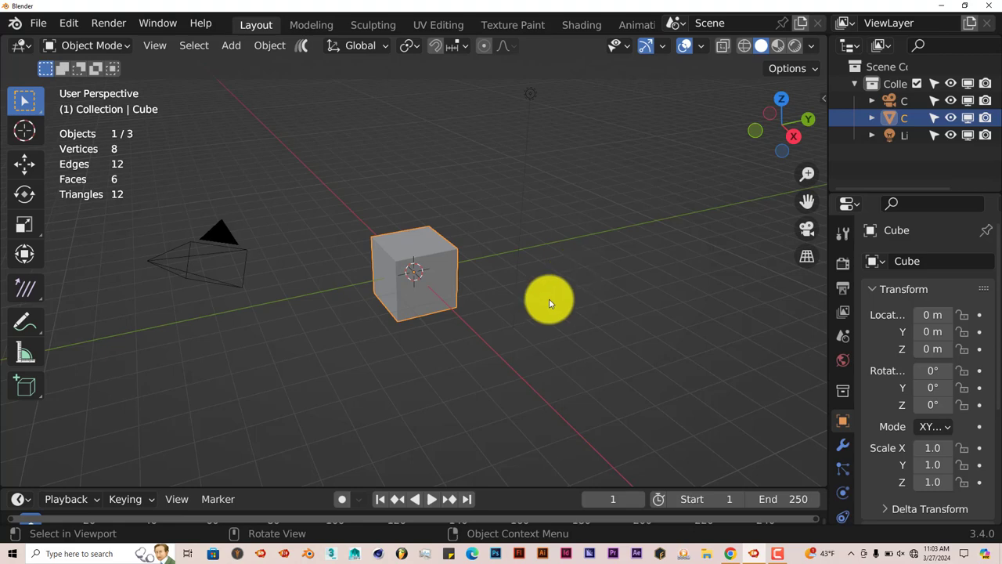
# - Orbit to a front view and show the sidebar's Neon Text panel with its 'Text' preview
pyautogui.moveTo(549, 298); pyautogui.dragTo(488, 291, button='middle')
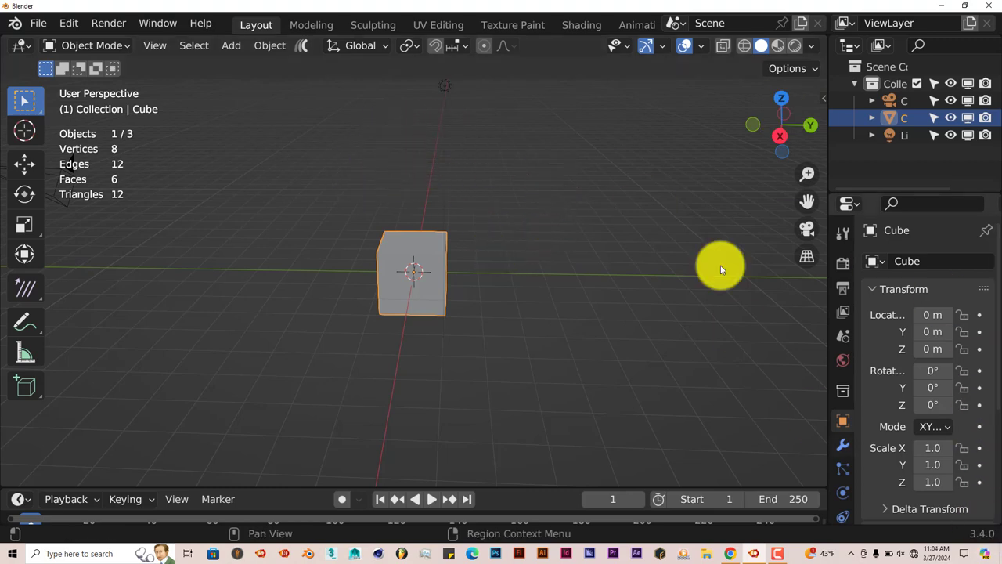
pyautogui.click(823, 102)
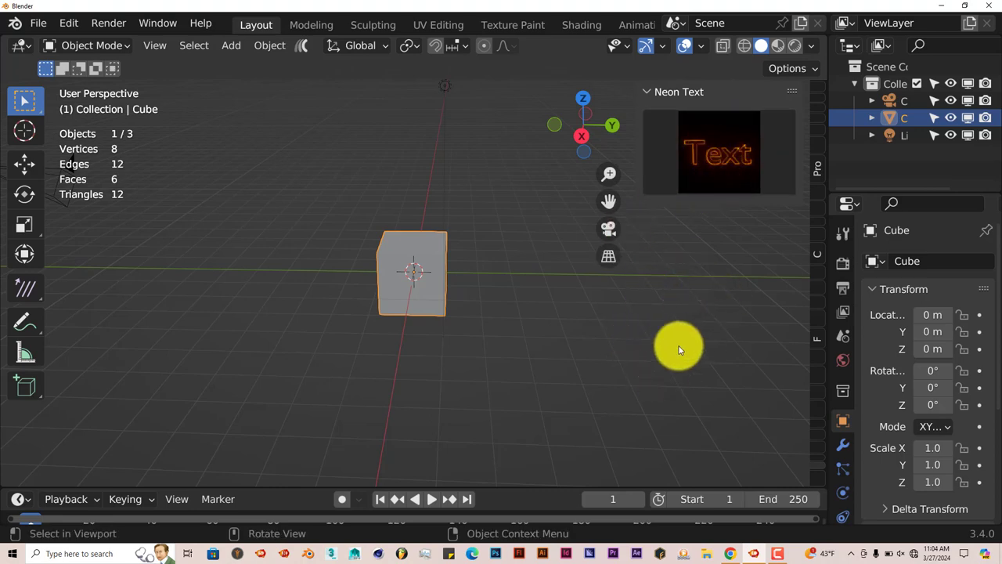
pyautogui.moveTo(469, 278)
pyautogui.mouseDown(button='middle')
pyautogui.moveTo(472, 268)
pyautogui.moveTo(619, 313)
pyautogui.mouseUp(button='middle')
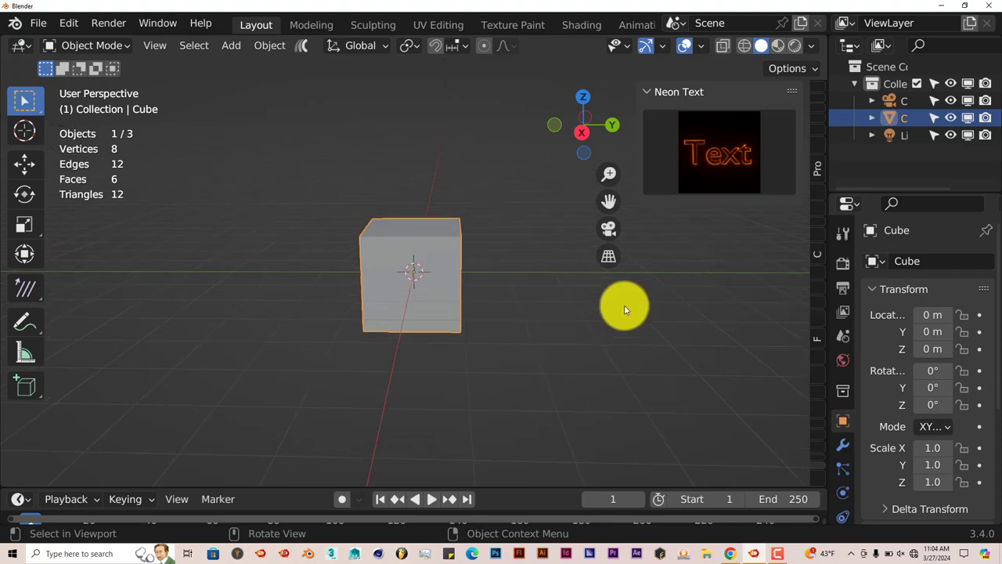
# - Switch the viewport to Rendered shading and enable Eevee Ambient Occlusion and Bloom
pyautogui.click(794, 45)
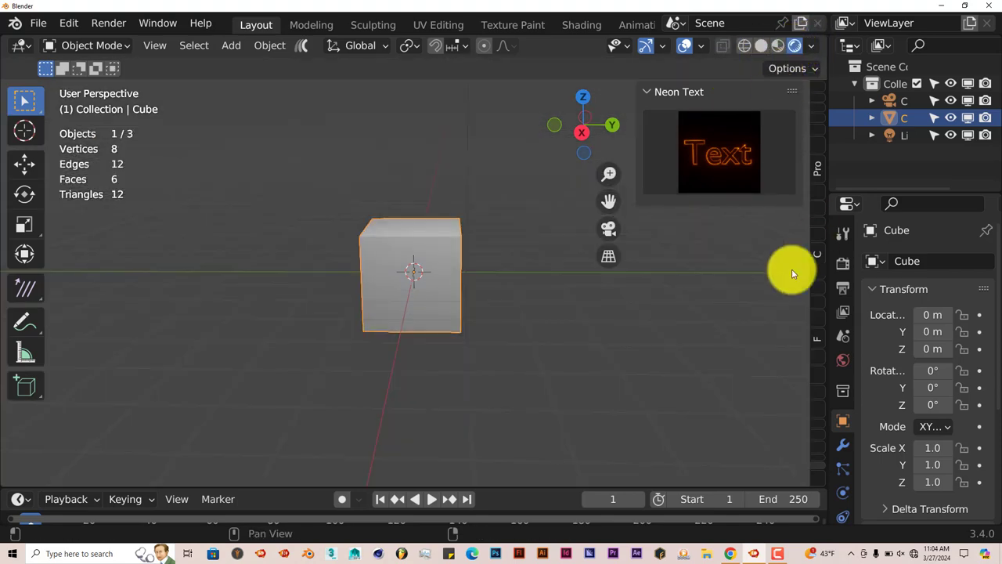
pyautogui.click(841, 265)
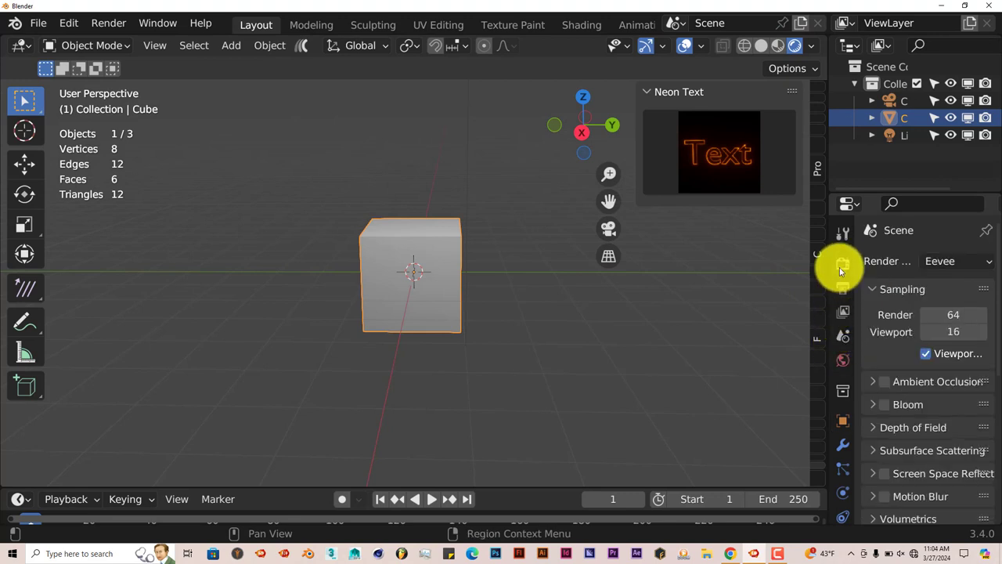
pyautogui.click(885, 381)
pyautogui.click(884, 404)
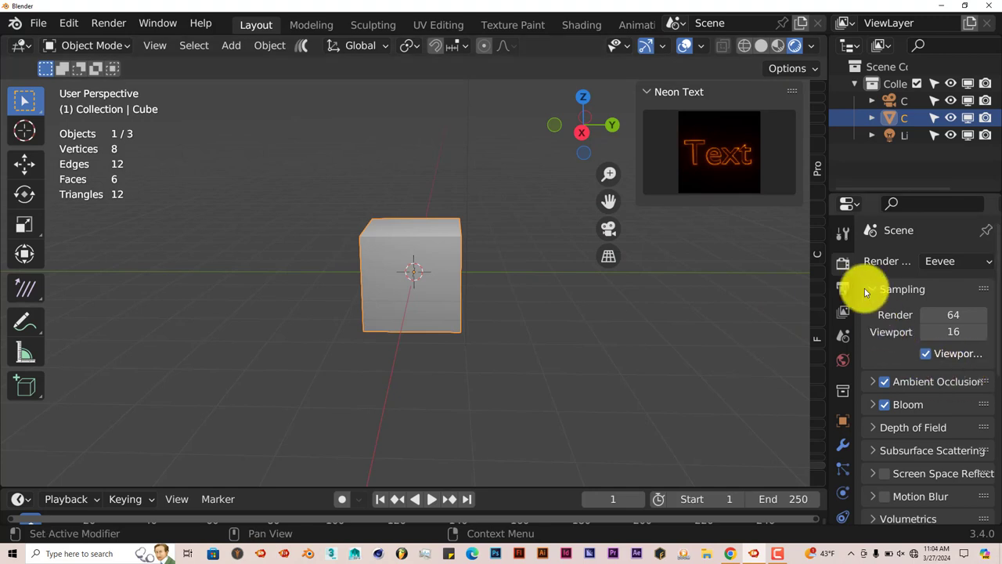
# - Set the World background colour value to nearly 0 and delete the default cube
pyautogui.click(843, 362)
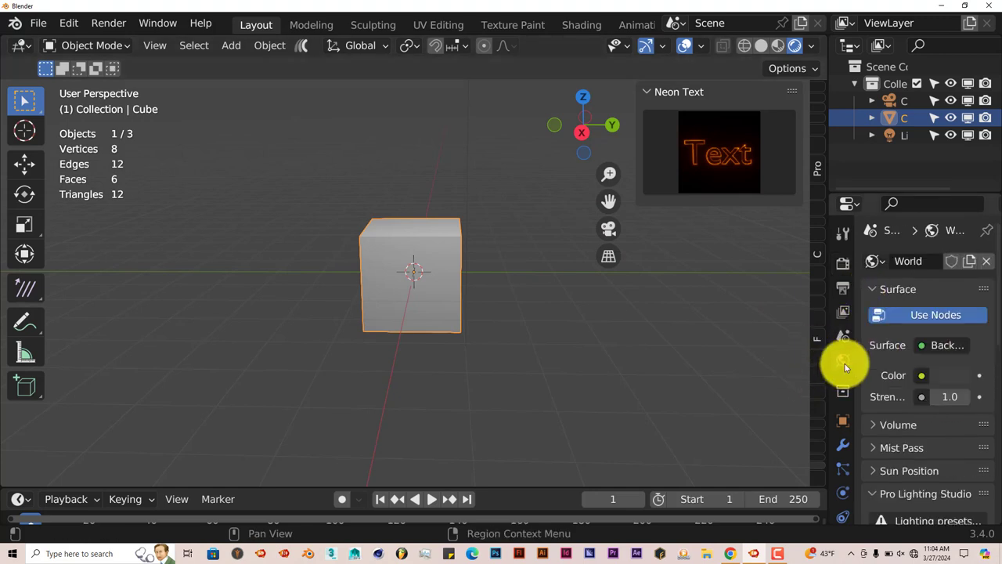
pyautogui.click(953, 383)
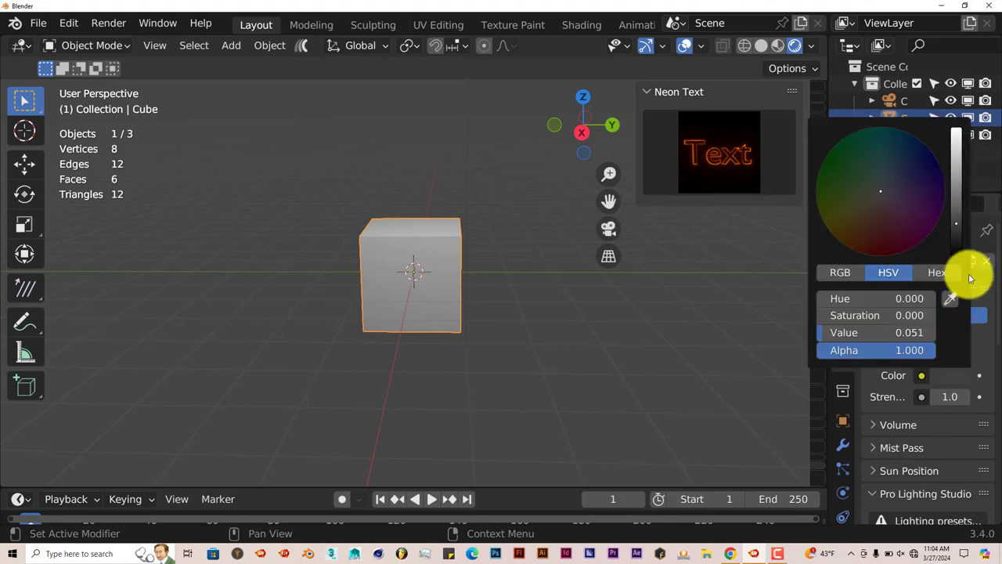
pyautogui.click(956, 243)
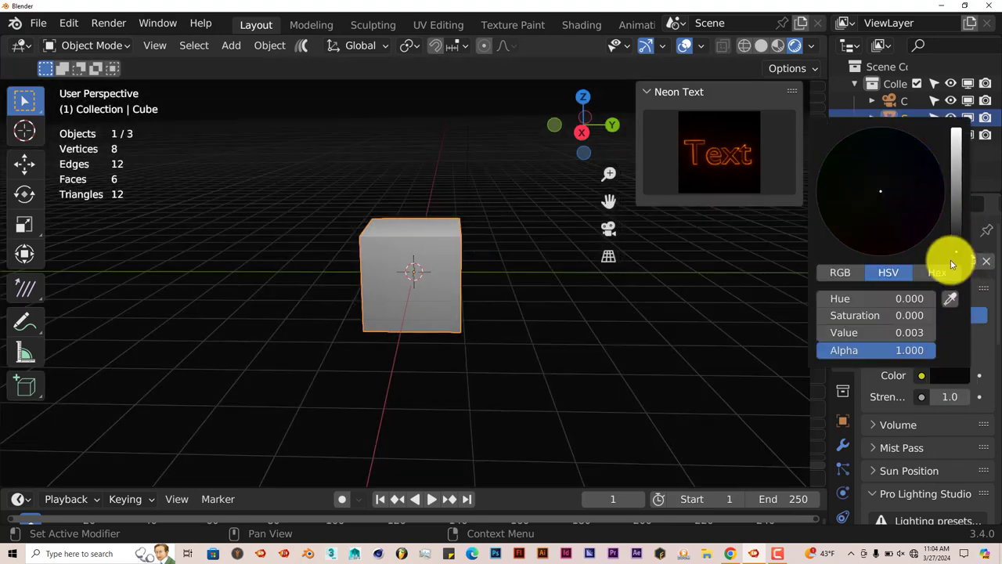
pyautogui.moveTo(485, 368); pyautogui.dragTo(489, 364, button='middle')
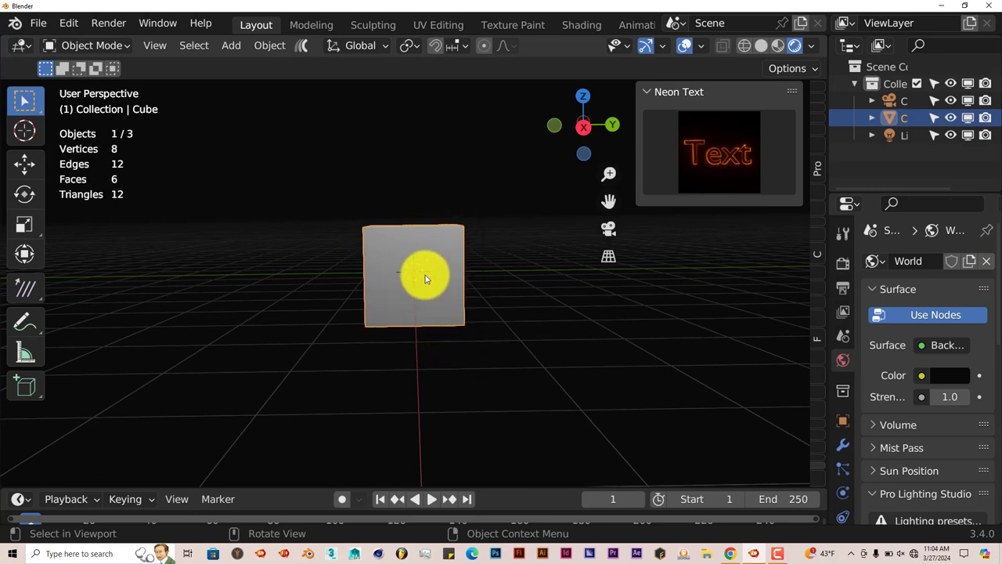
pyautogui.press('Delete')
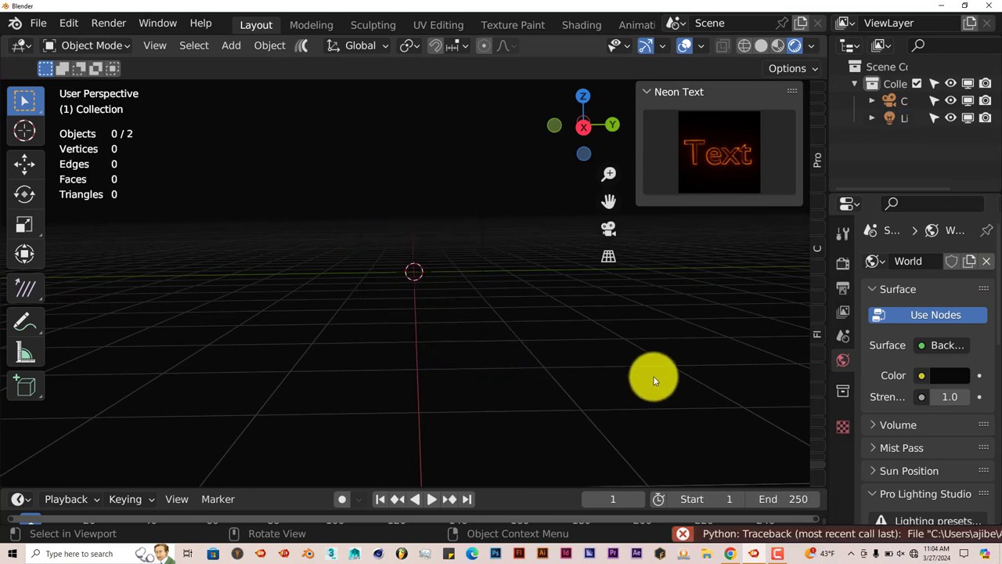
# - Open the Neon Text preset gallery from the sidebar's preview thumbnail
pyautogui.click(732, 154)
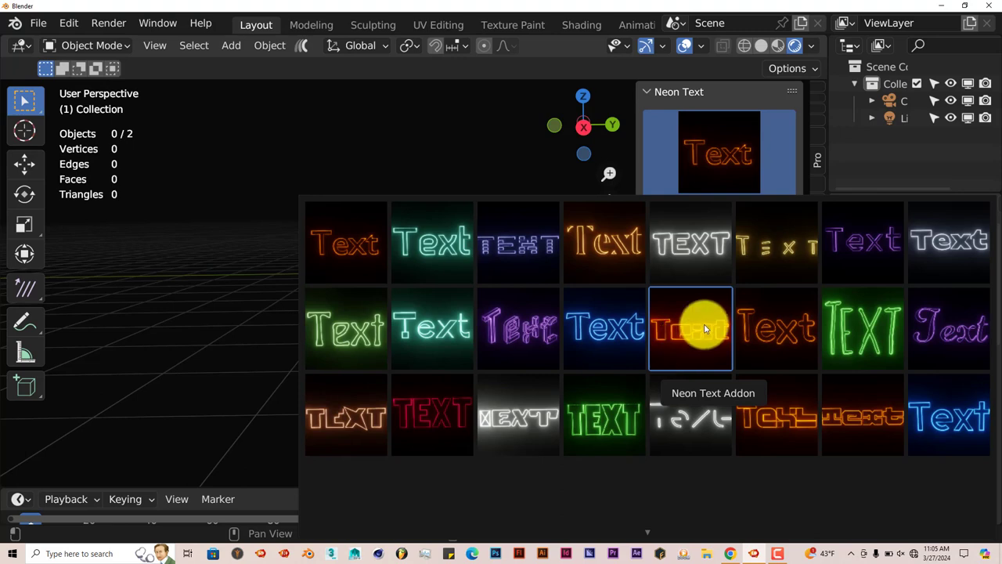
# - Add the red neon Text preset (em6, strength 20) and frame it in front orthographic view
pyautogui.click(704, 328)
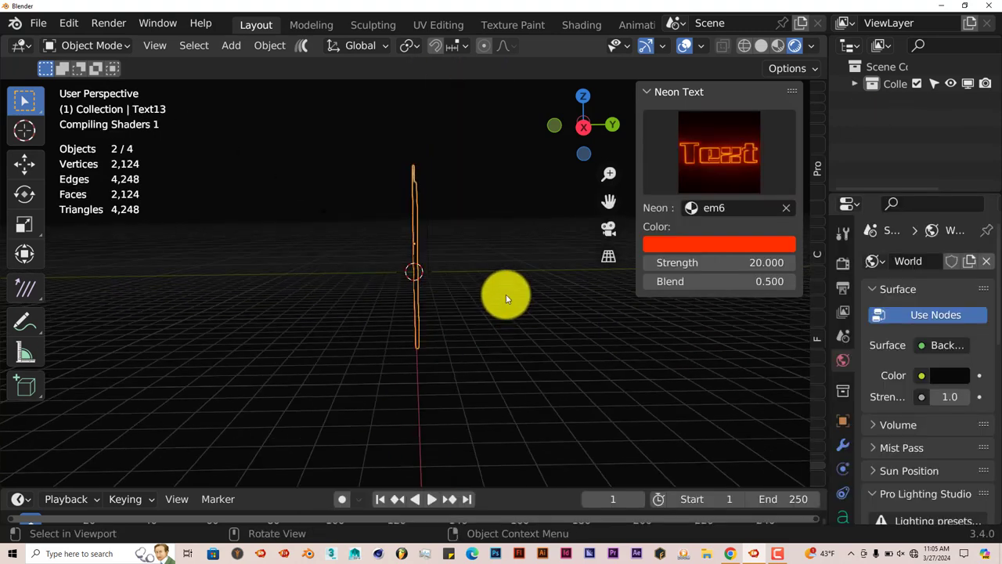
pyautogui.press('KP_1')
pyautogui.scroll(-3, 479, 291)
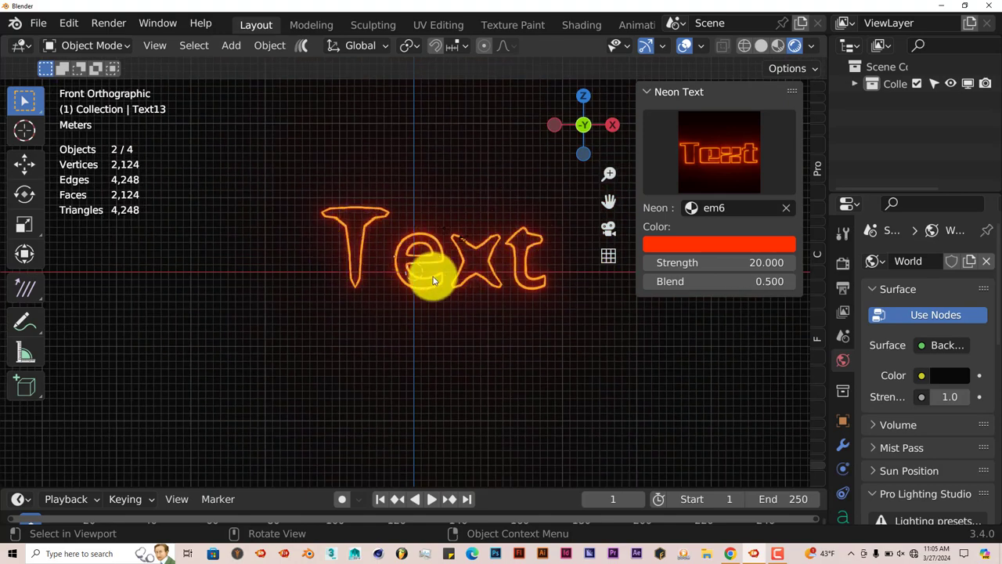
pyautogui.scroll(2, 447, 278)
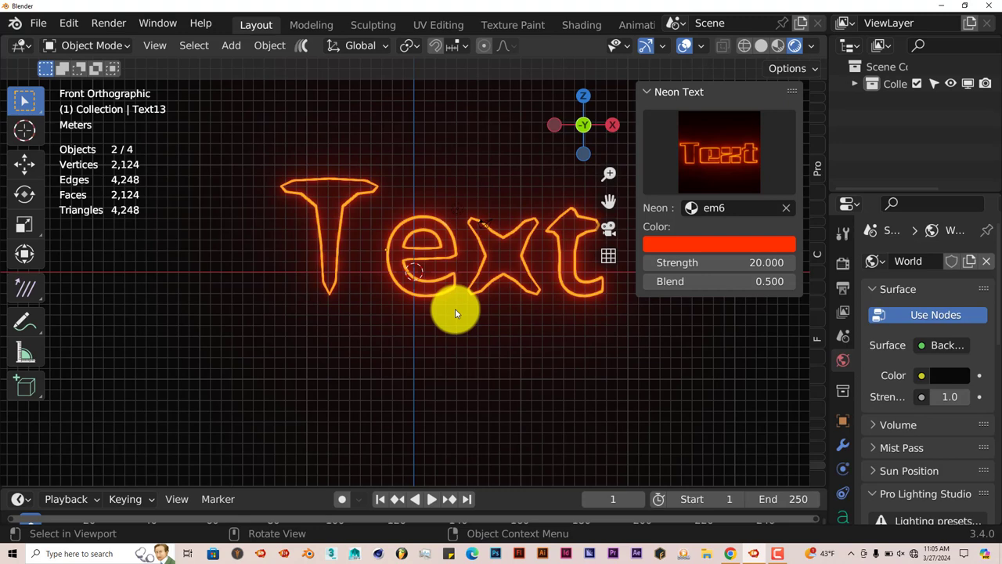
pyautogui.scroll(-1, 466, 284)
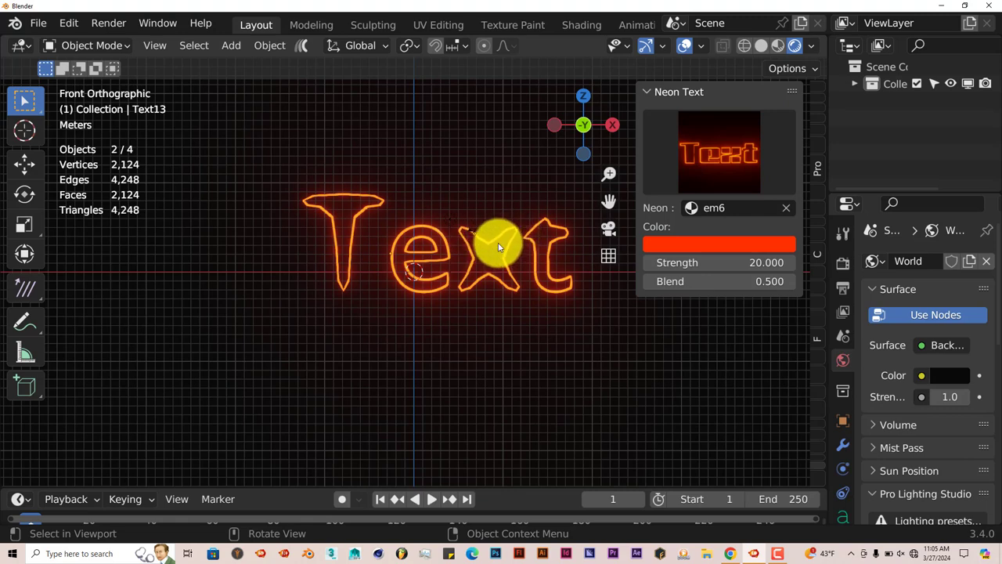
pyautogui.scroll(-2, 830, 466)
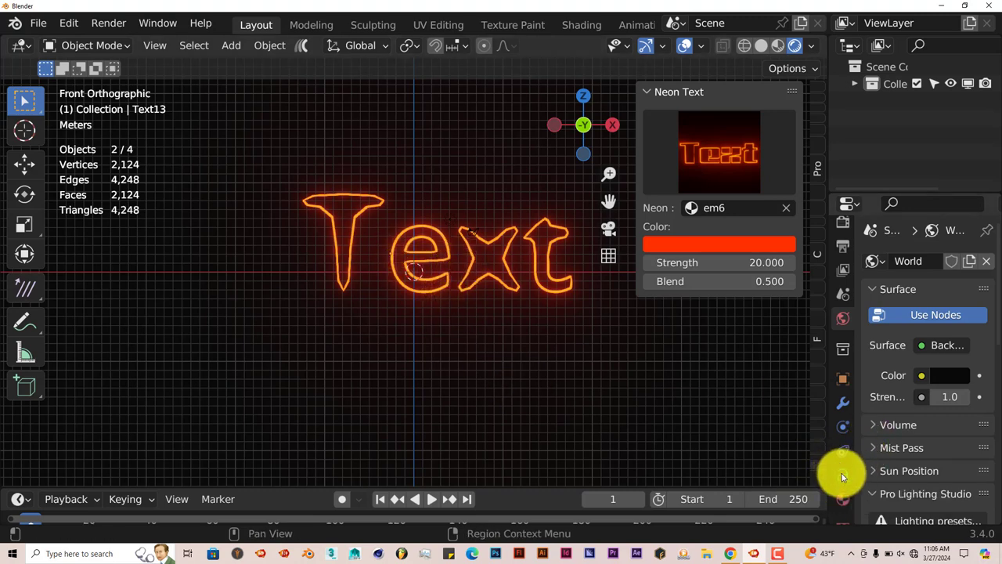
# - Show the text's Object Data properties in a wider editor and expand the Font panel (Gajraj One, 0.970)
pyautogui.click(842, 475)
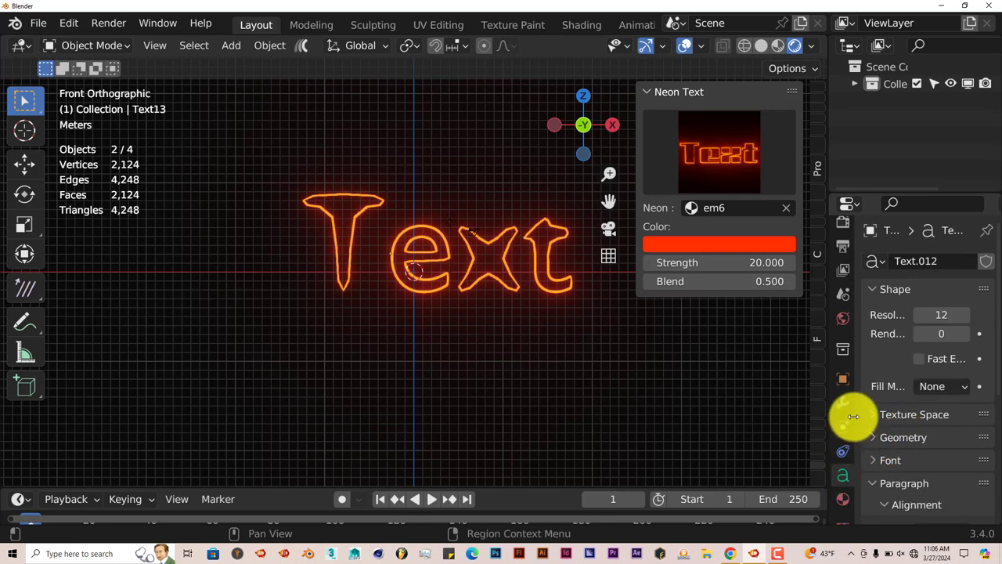
pyautogui.moveTo(853, 415); pyautogui.dragTo(749, 411)
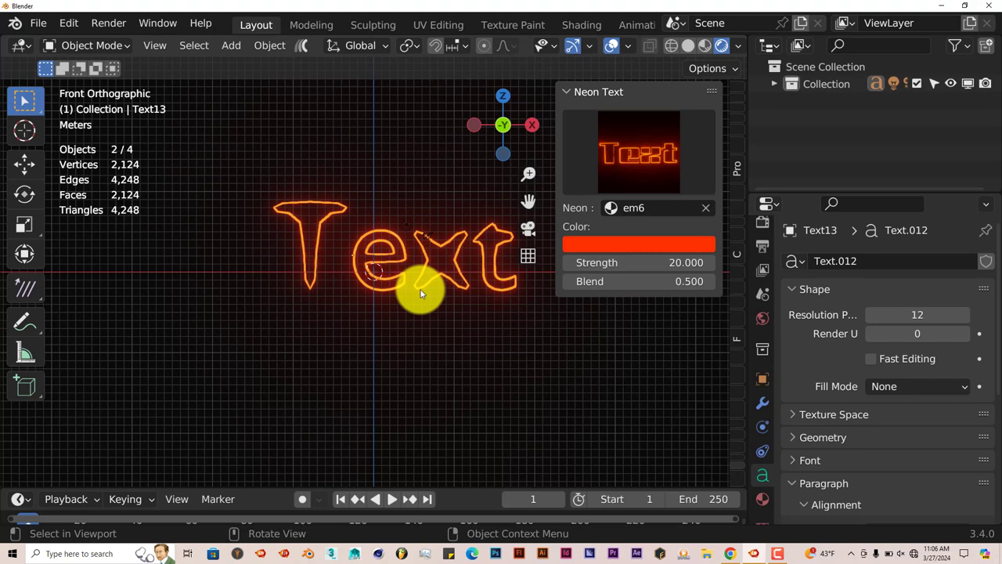
pyautogui.click(797, 460)
pyautogui.scroll(-3, 837, 447)
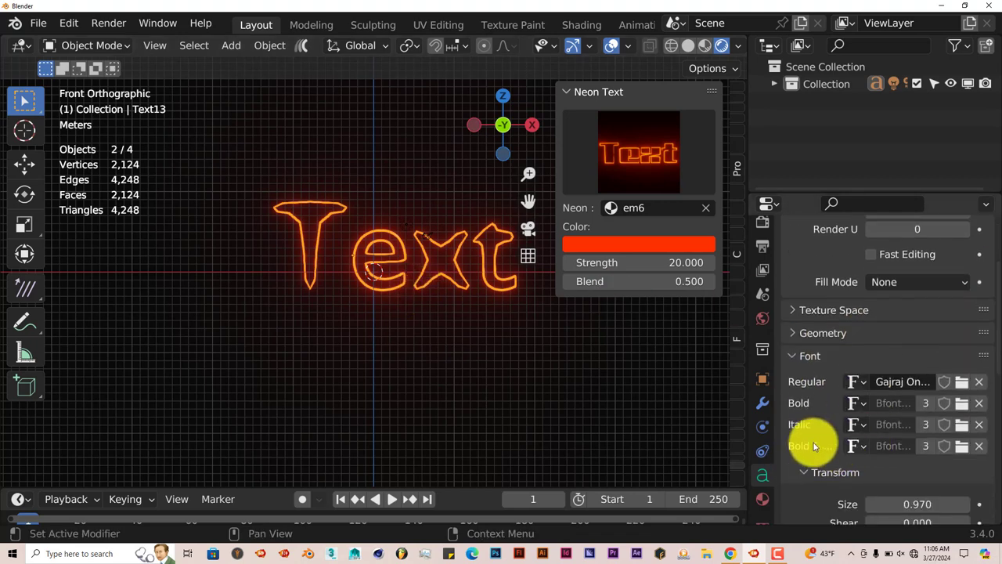
# - Load AliceFrancesHmk from the Windows Fonts folder as the text's Regular font
pyautogui.click(962, 385)
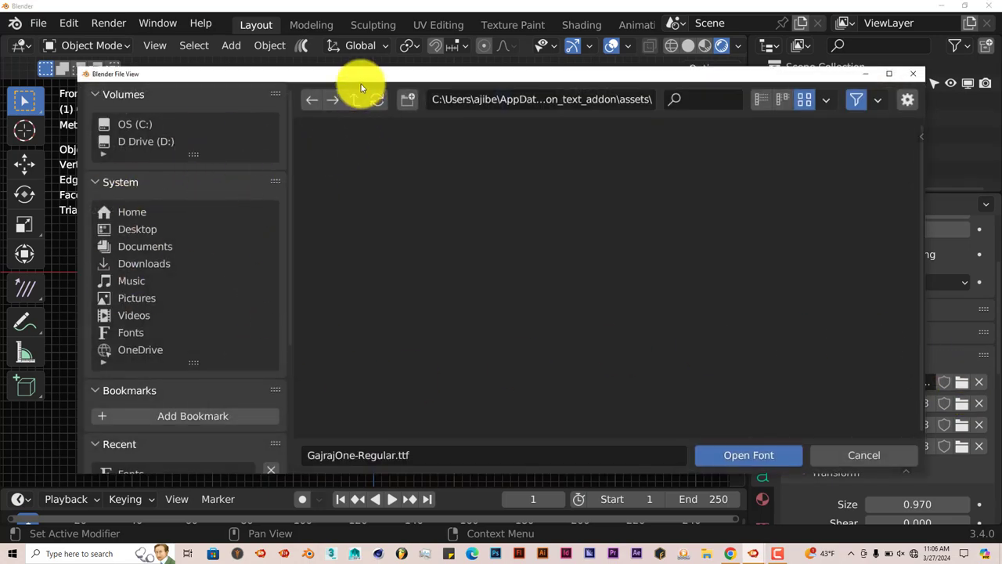
pyautogui.click(134, 332)
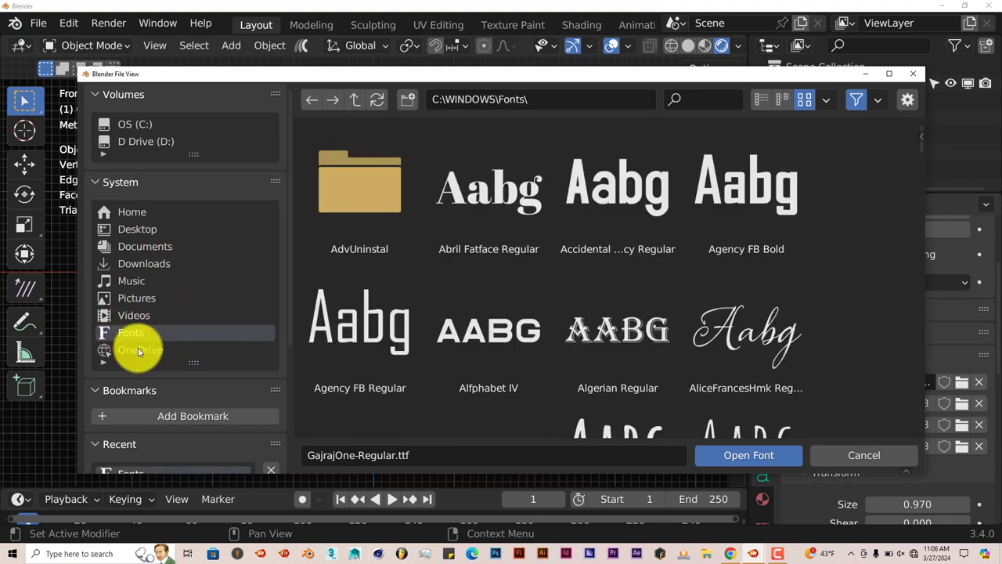
pyautogui.click(753, 331)
pyautogui.click(749, 454)
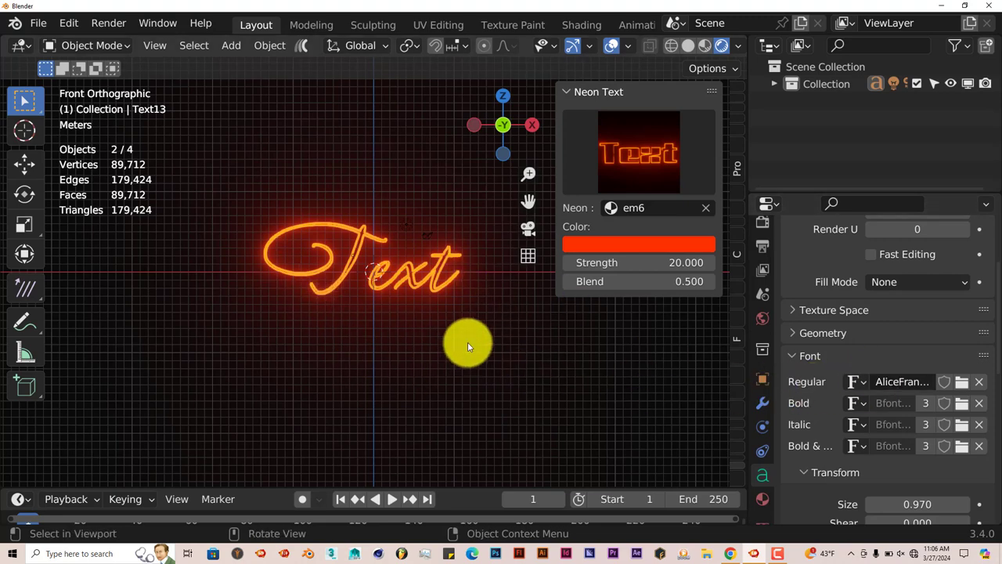
# - Browse the font folder and apply ARBONNIE.ttf as the Regular font
pyautogui.click(961, 382)
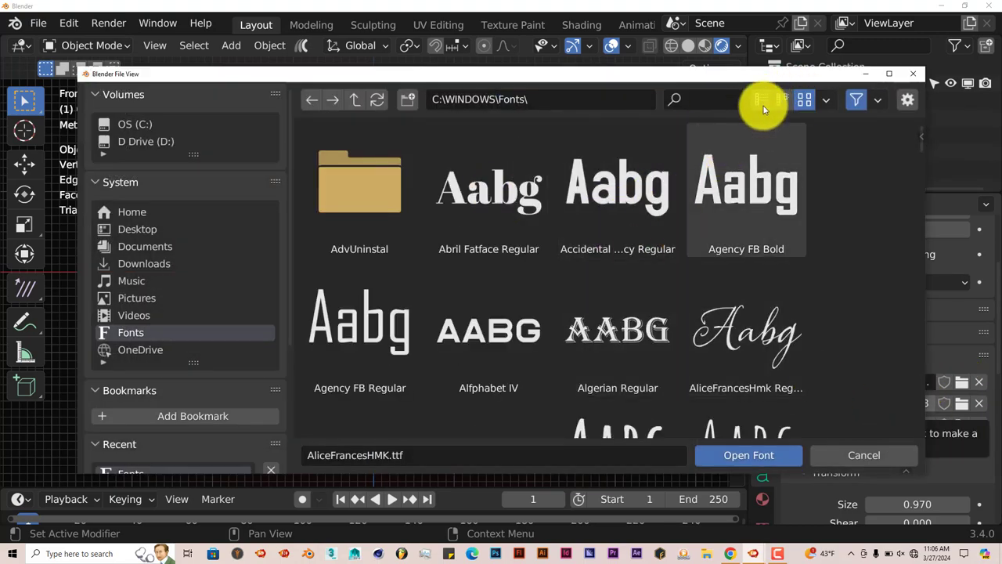
pyautogui.click(761, 99)
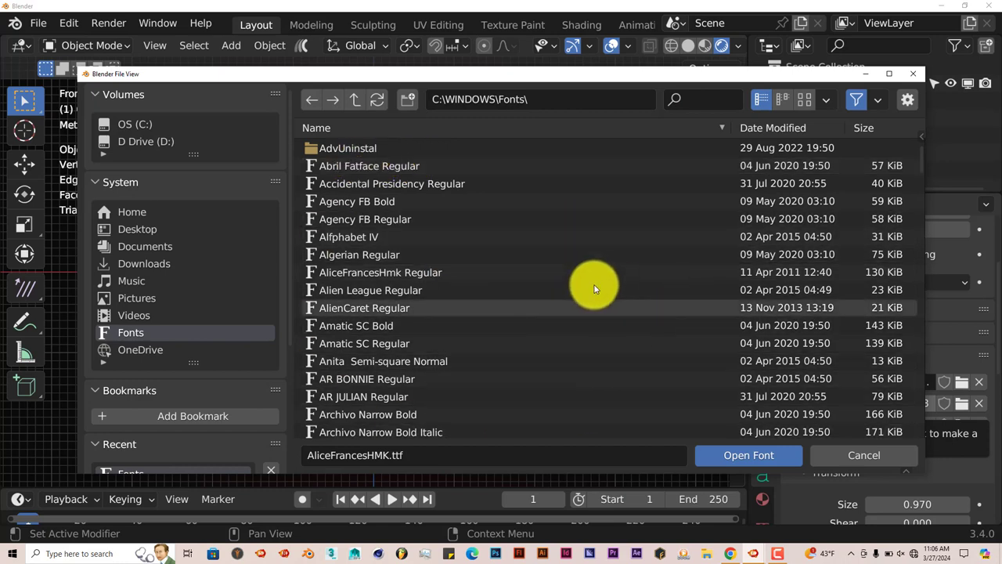
pyautogui.click(805, 99)
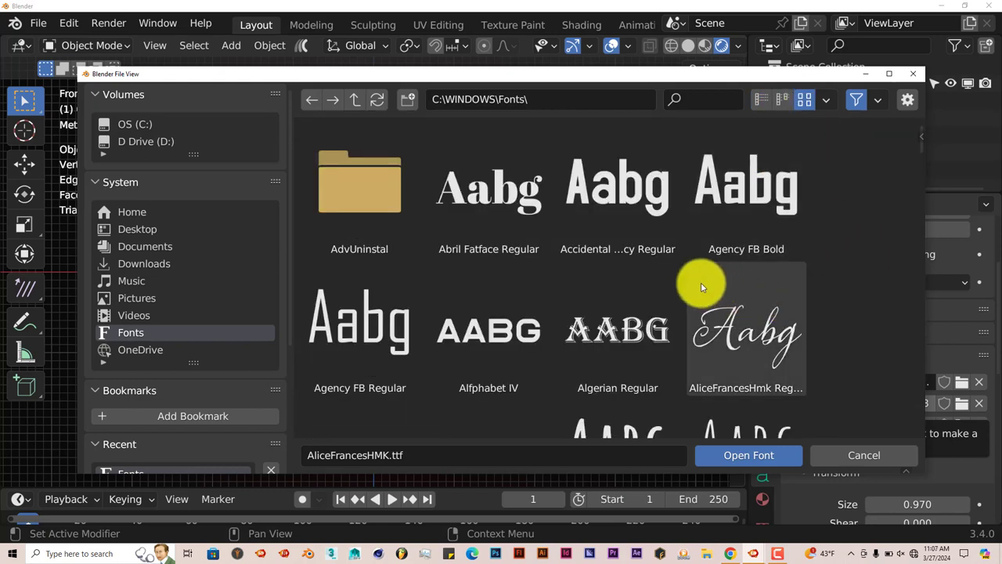
pyautogui.scroll(-5, 582, 280)
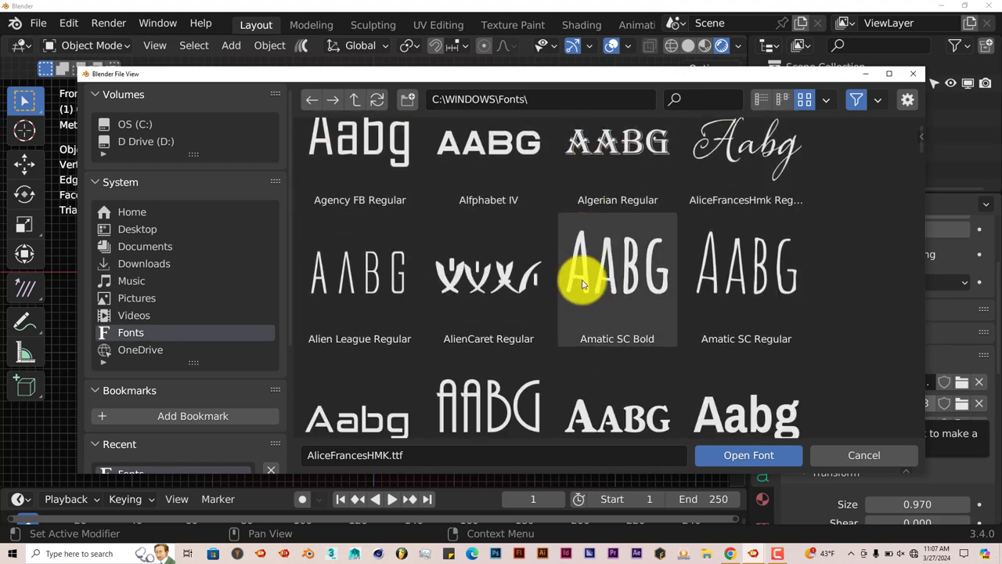
pyautogui.scroll(1, 368, 285)
pyautogui.scroll(-6, 600, 291)
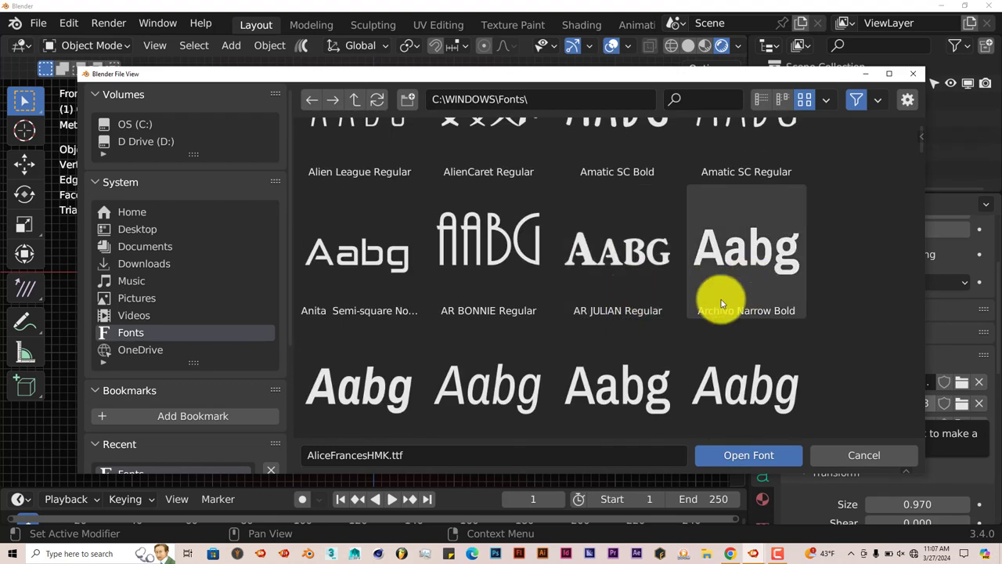
pyautogui.click(509, 215)
pyautogui.click(764, 455)
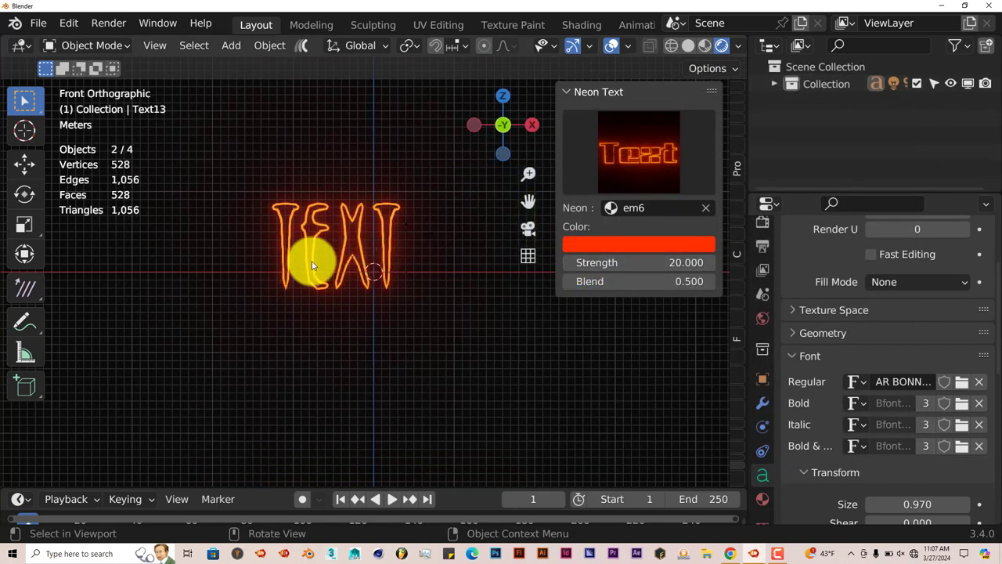
# - Replace it with the BaaBookHmk bold font, BAABHB.TTF
pyautogui.click(961, 381)
pyautogui.scroll(-8, 531, 270)
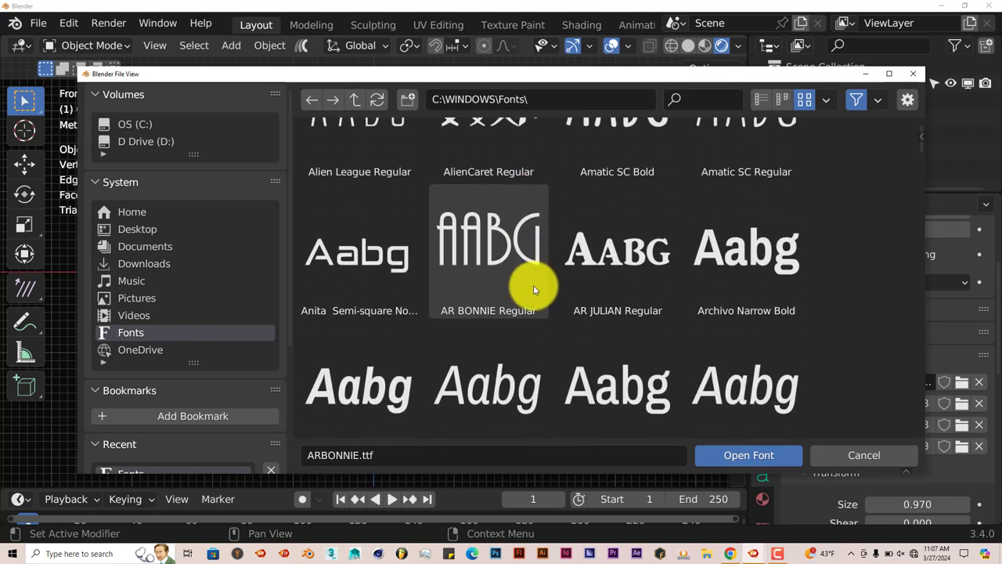
pyautogui.scroll(-12, 530, 305)
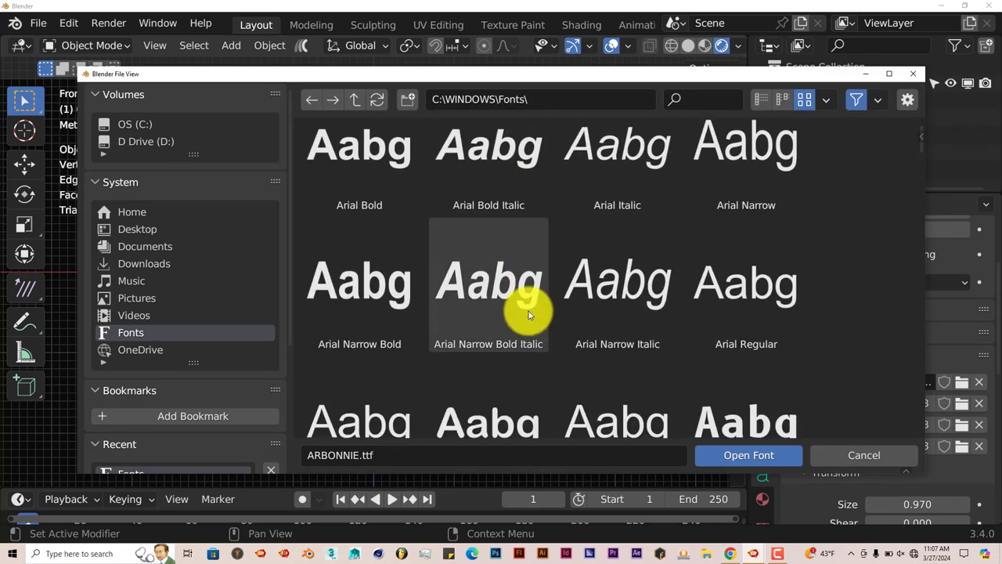
pyautogui.scroll(-5, 526, 323)
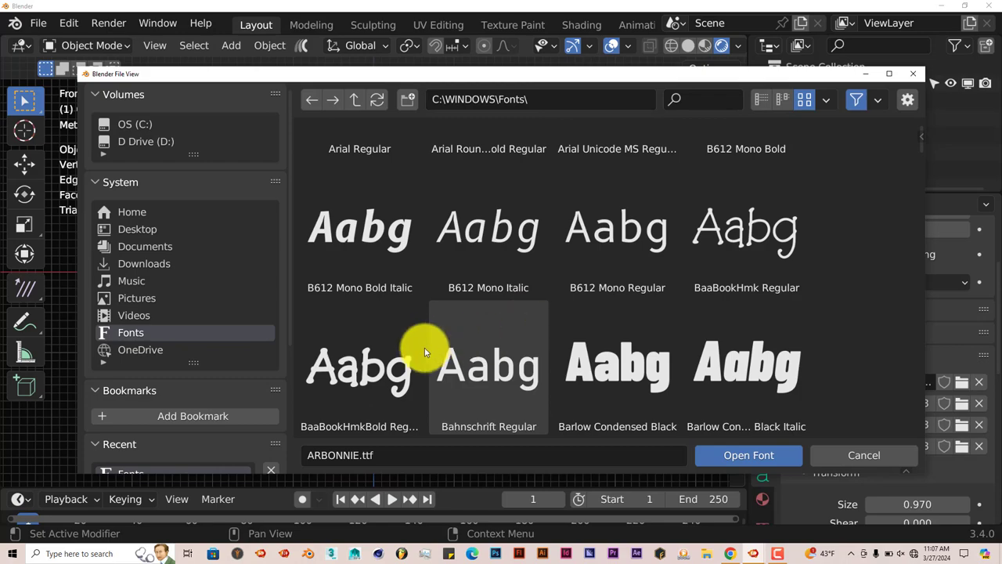
pyautogui.click(380, 365)
pyautogui.click(748, 455)
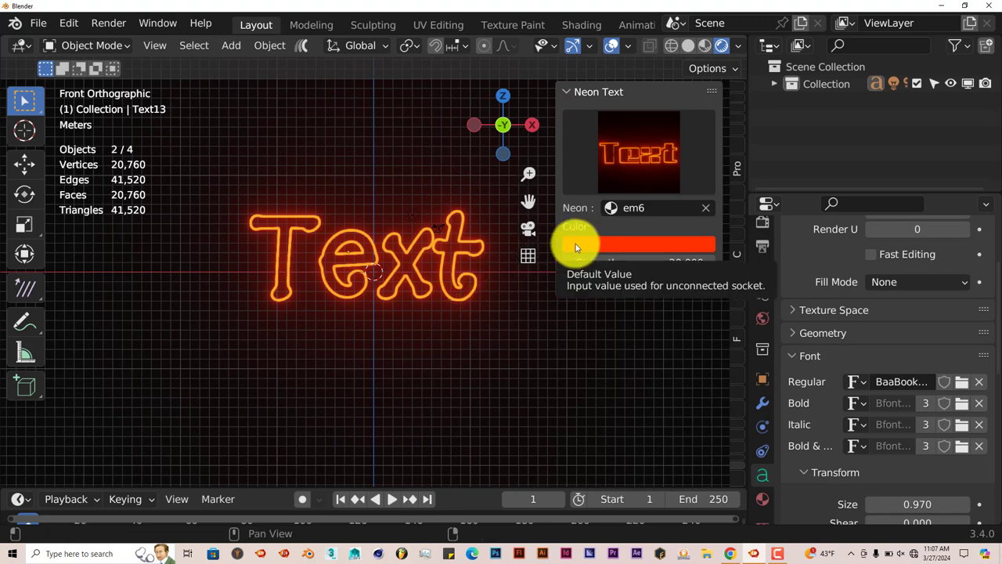
# - Set the neon colour to magenta, Strength to 36.6 and Blend to 0
pyautogui.click(624, 250)
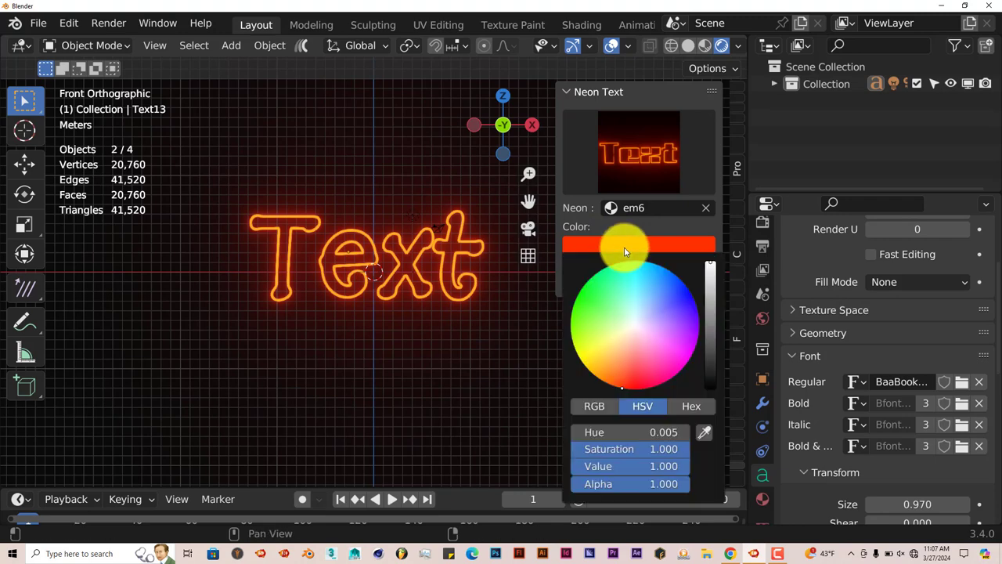
pyautogui.click(669, 288)
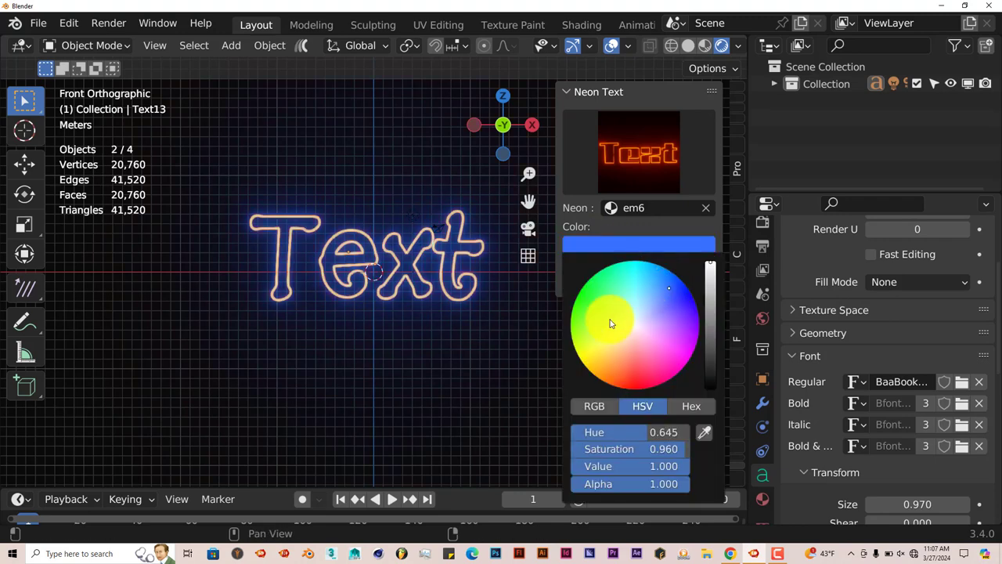
pyautogui.click(591, 297)
pyautogui.click(678, 345)
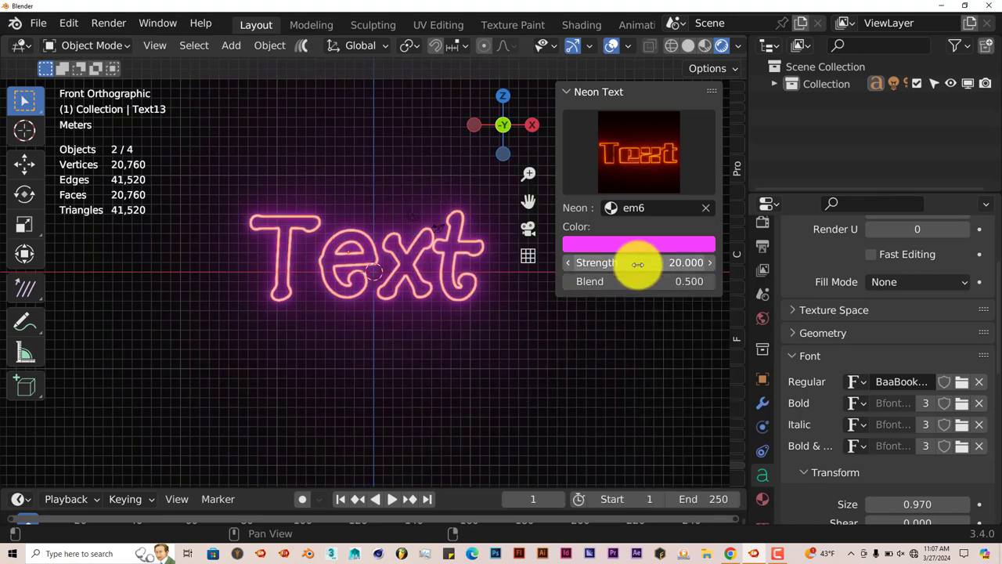
pyautogui.moveTo(636, 263); pyautogui.dragTo(495, 270)
pyautogui.moveTo(619, 279); pyautogui.dragTo(391, 277)
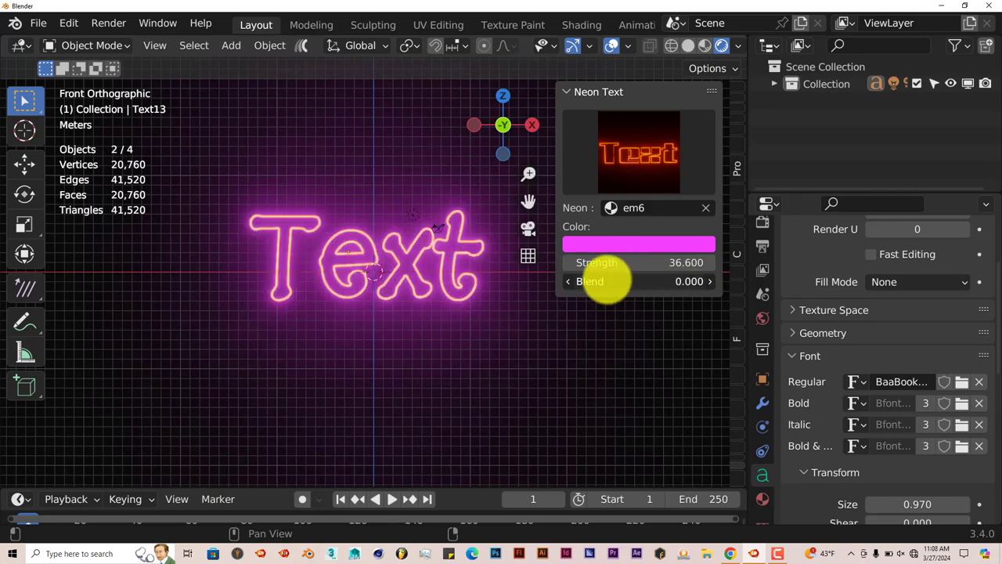
pyautogui.moveTo(607, 280); pyautogui.dragTo(572, 285)
pyautogui.scroll(3, 397, 327)
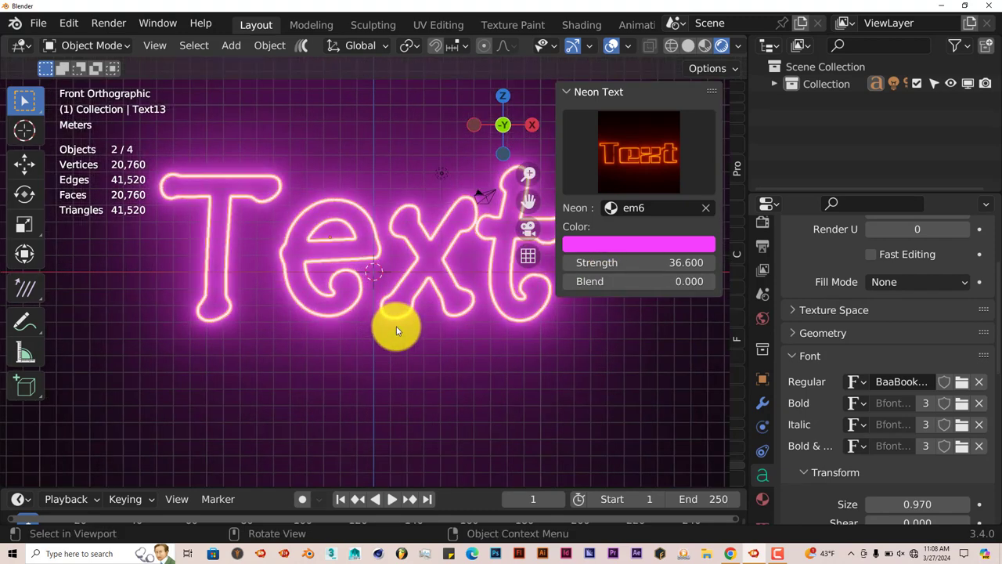